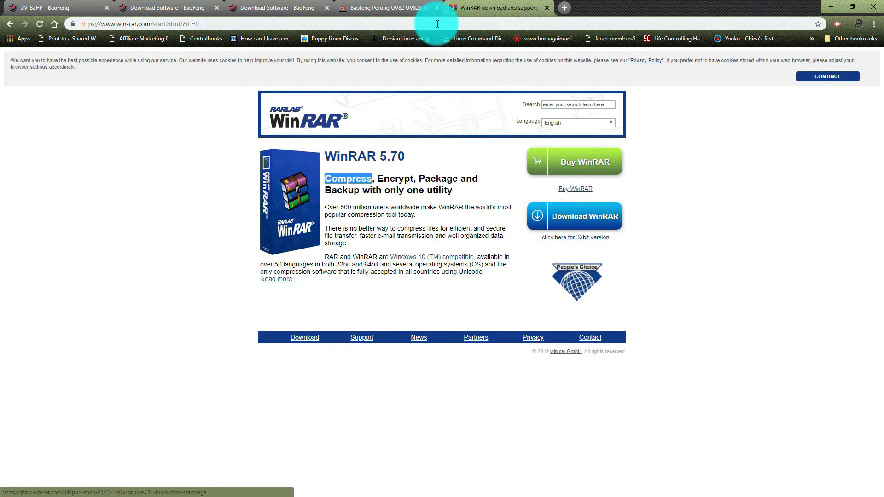
# Download the UV82.exe installer from the Miklor UV82 software page into the uv82 folder.
pyautogui.click(389, 5)
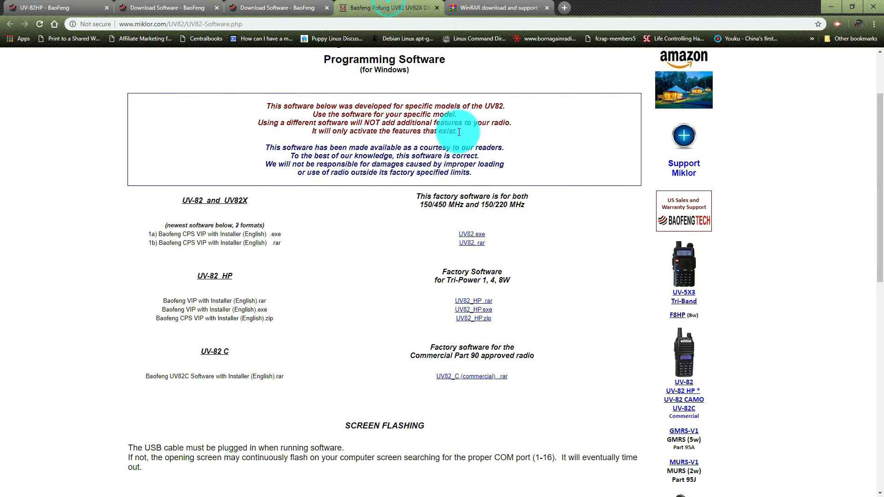
pyautogui.click(481, 237)
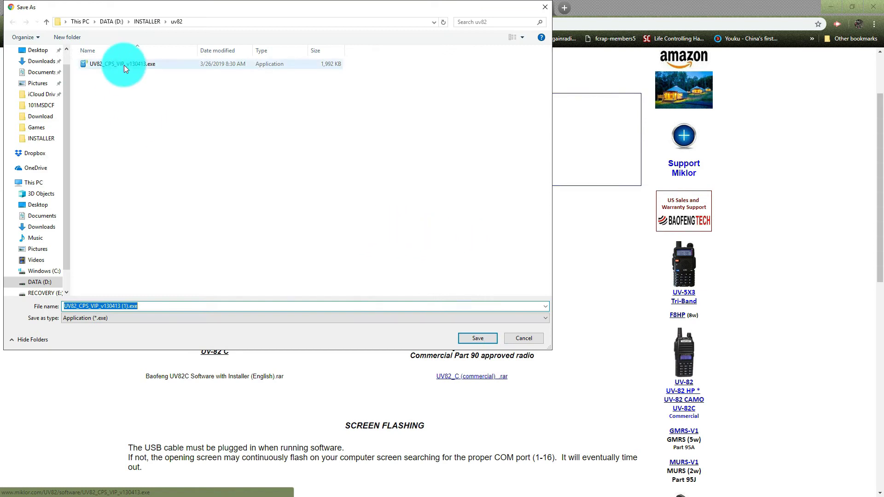
pyautogui.click(479, 341)
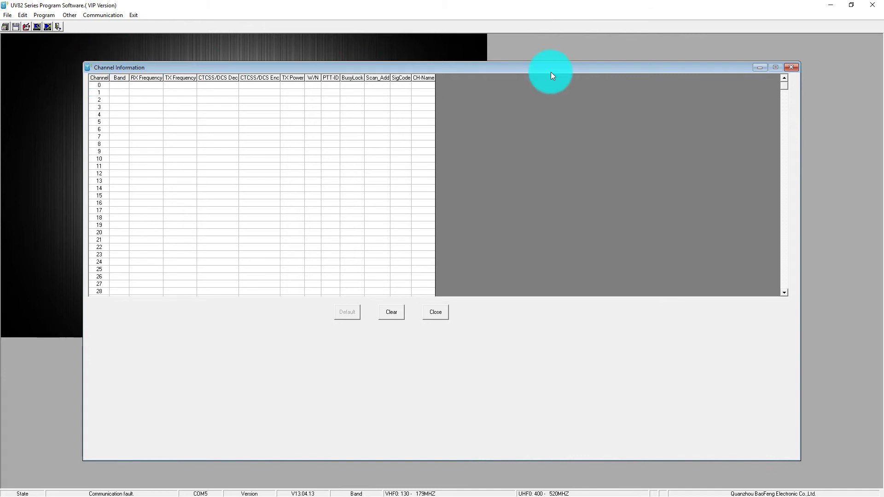
# Close the empty Channel Information window in the UV82 Series Program Software.
pyautogui.click(436, 314)
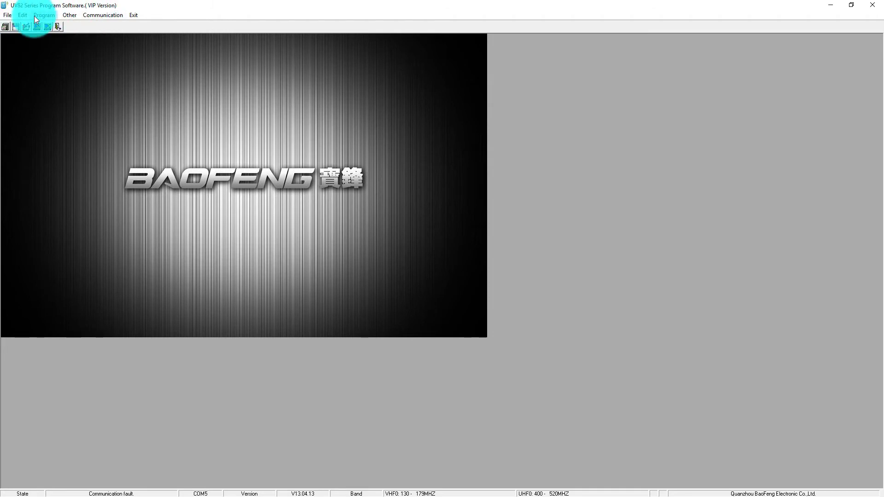
pyautogui.click(6, 15)
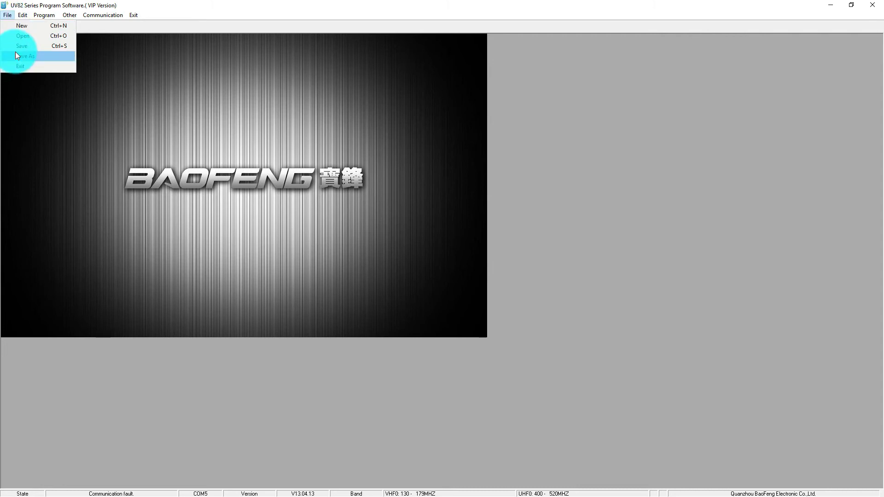
pyautogui.moveTo(20, 13)
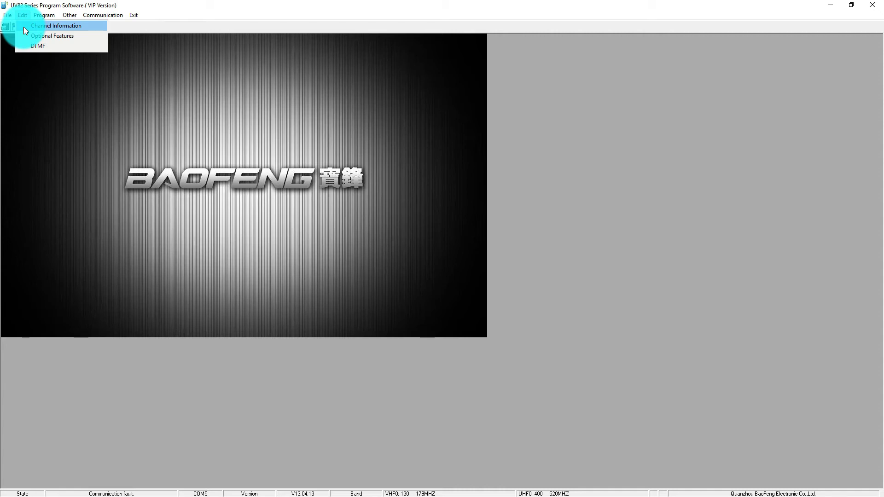
pyautogui.click(45, 14)
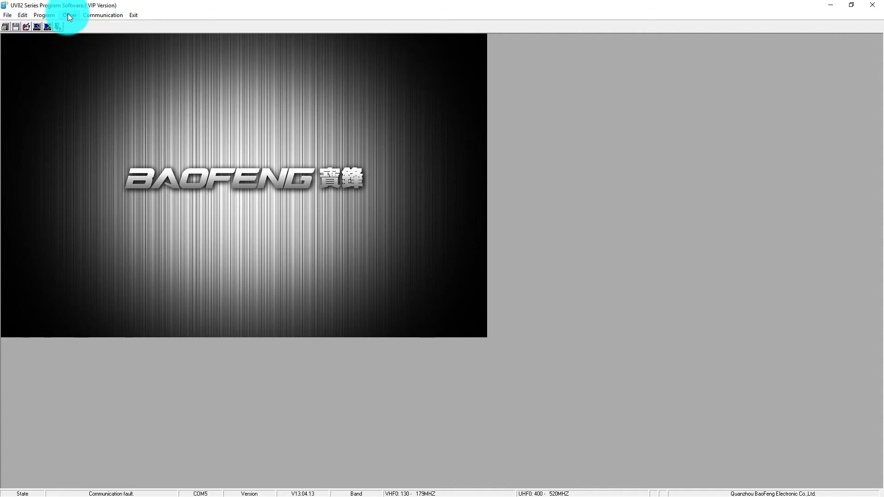
# Set the communication port to COM 5 and confirm the port setup.
pyautogui.click(94, 14)
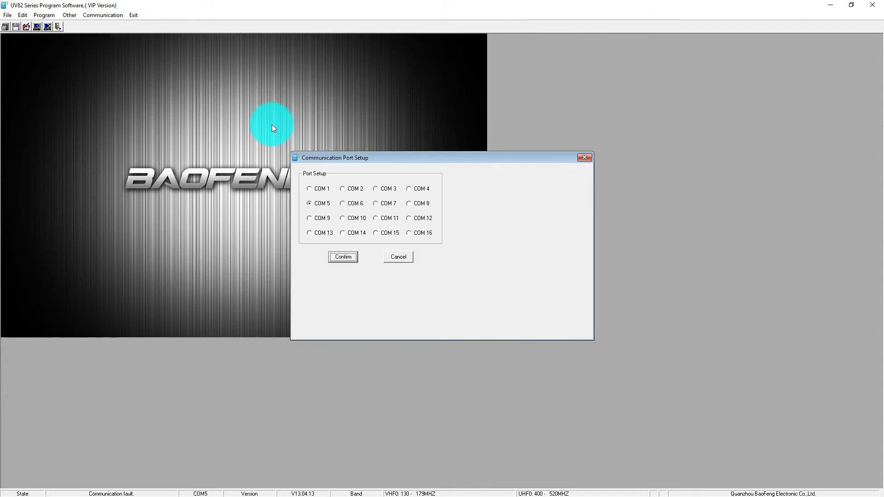
pyautogui.click(311, 191)
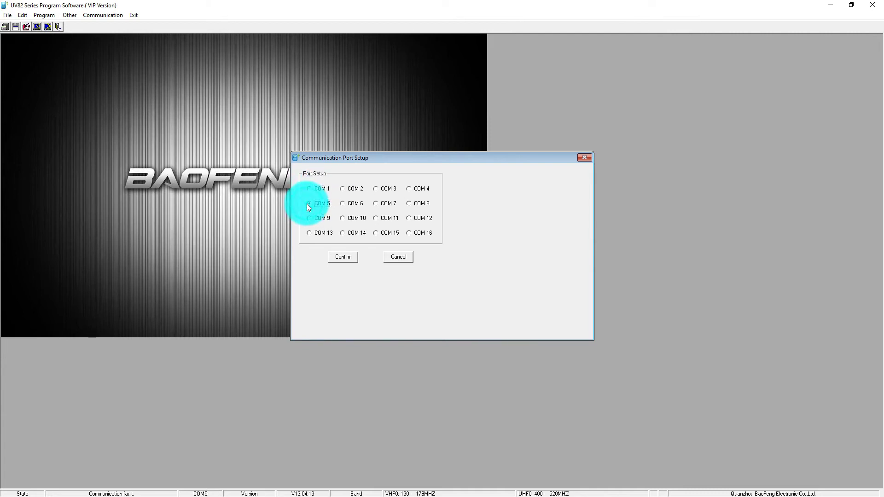
pyautogui.click(343, 258)
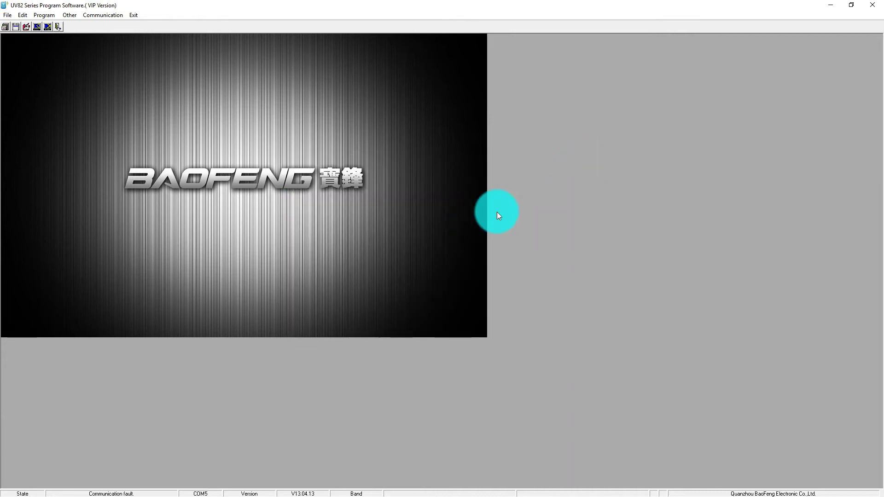
# Exit and relaunch the programming software, closing the Channel Information window that opens at startup.
pyautogui.click(12, 16)
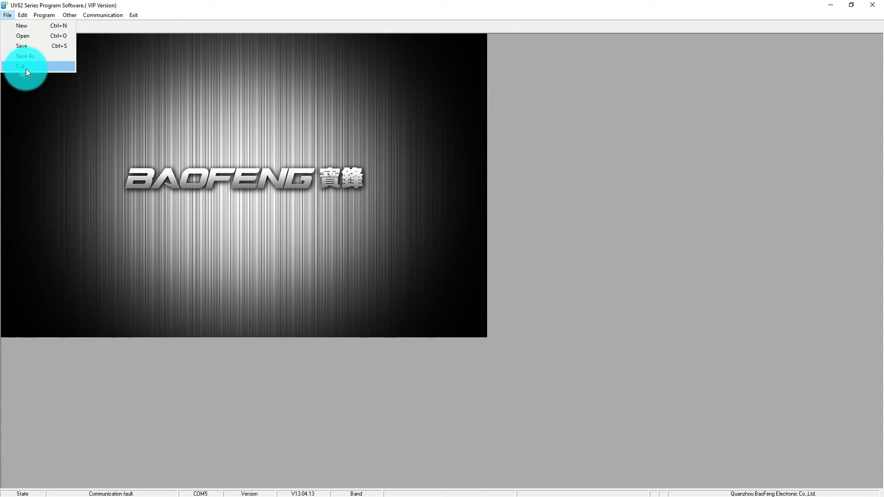
pyautogui.click(26, 68)
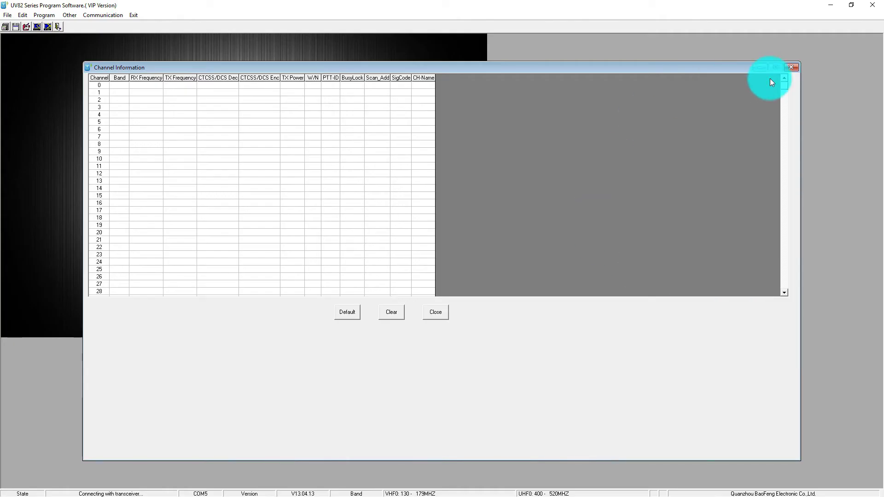
pyautogui.click(788, 69)
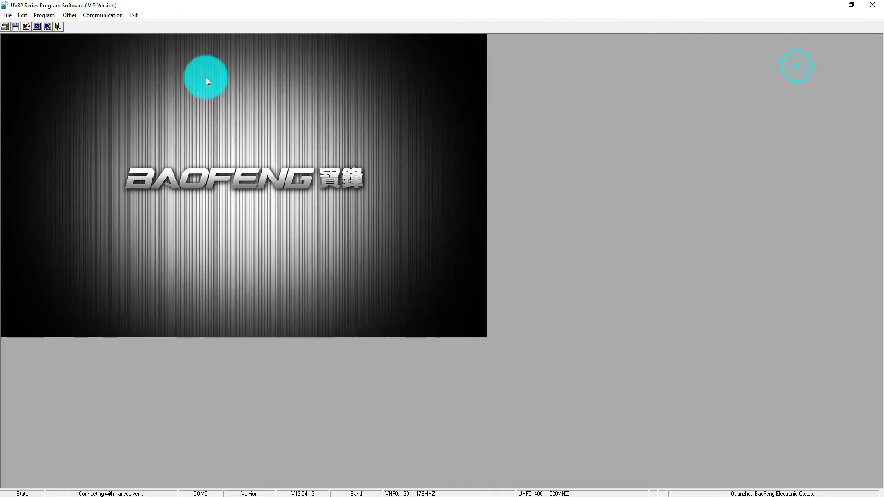
# Check the communication port setup again, reconfirm COM 5 and close the dialog.
pyautogui.click(97, 16)
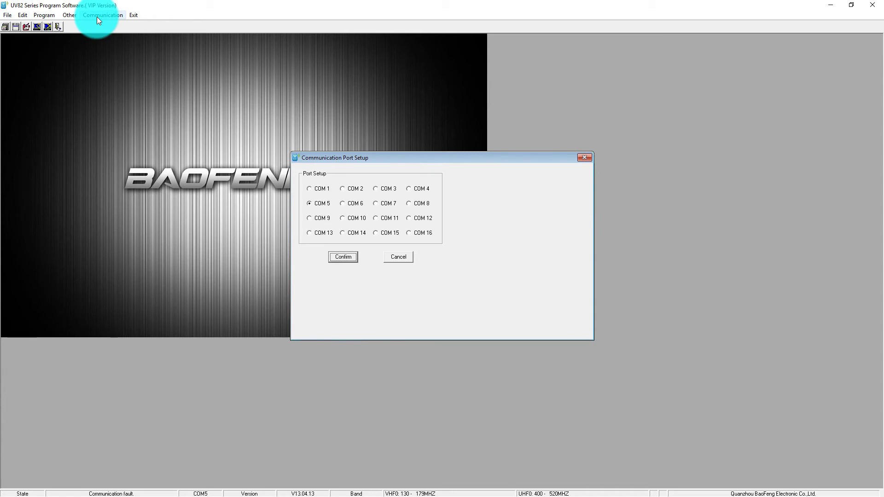
pyautogui.click(312, 205)
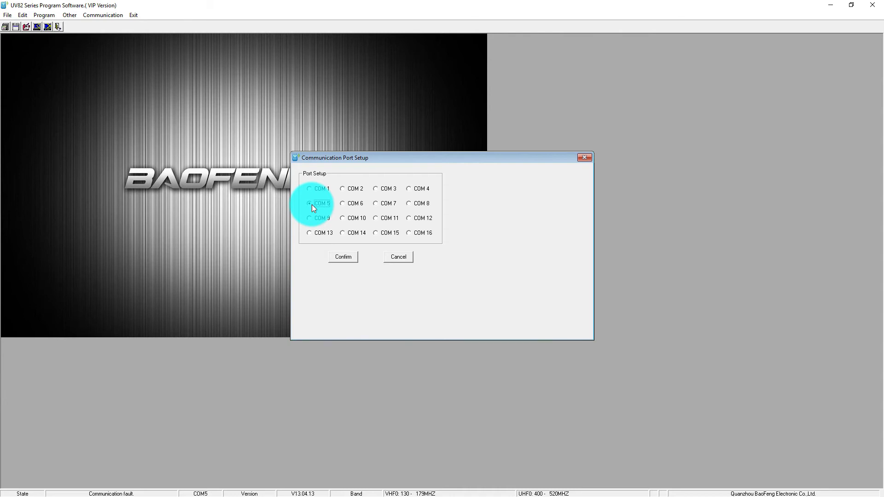
pyautogui.click(341, 261)
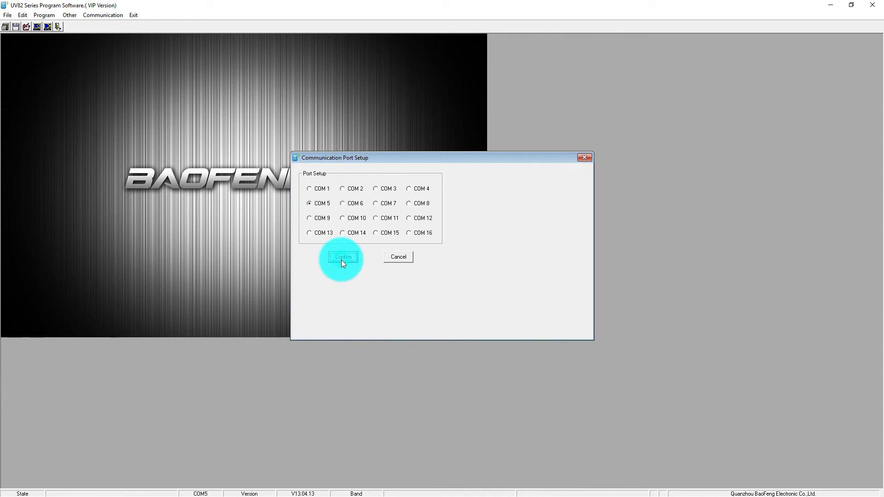
pyautogui.click(586, 159)
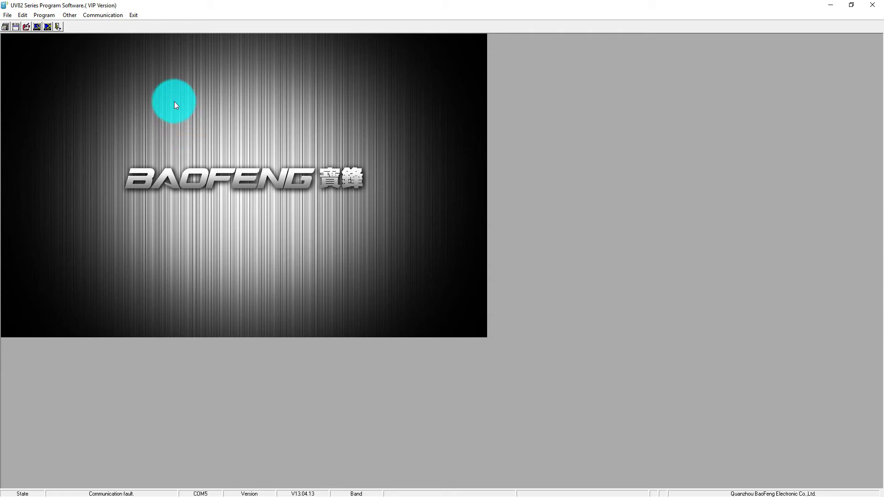
pyautogui.click(104, 17)
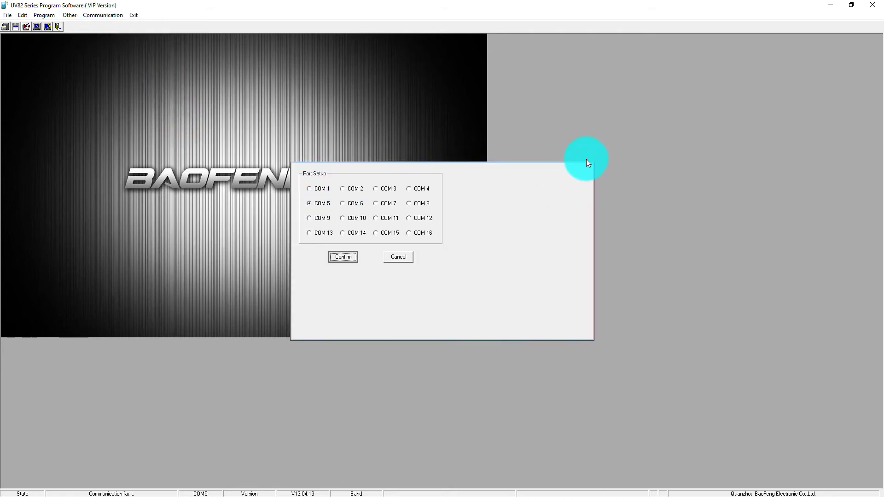
pyautogui.click(586, 158)
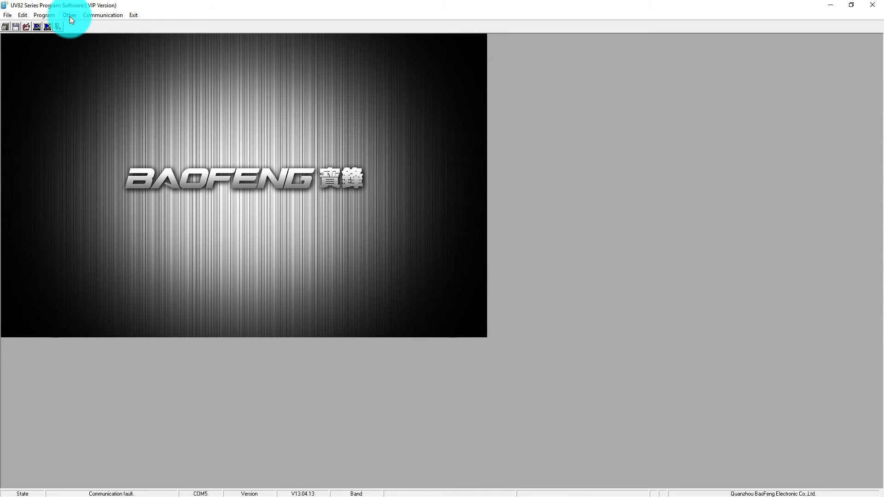
# Read the data from the connected radio, acknowledge its completion and close the read dialog.
pyautogui.click(51, 16)
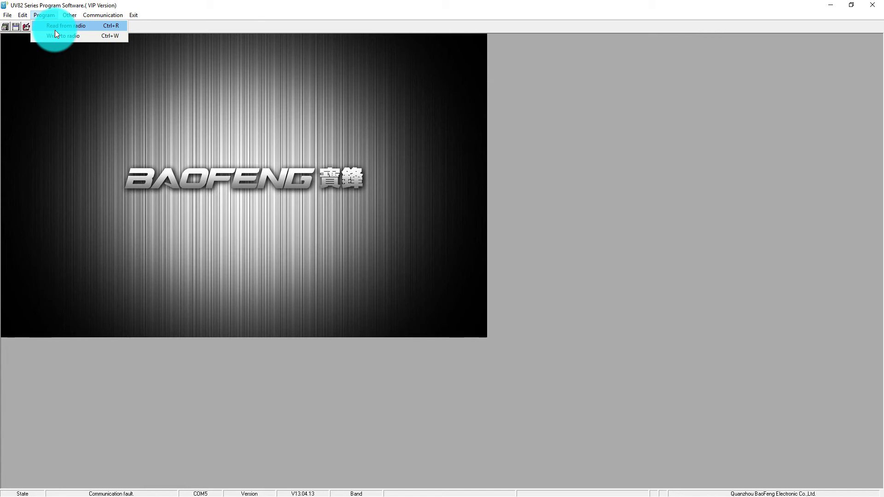
pyautogui.click(54, 30)
pyautogui.click(326, 354)
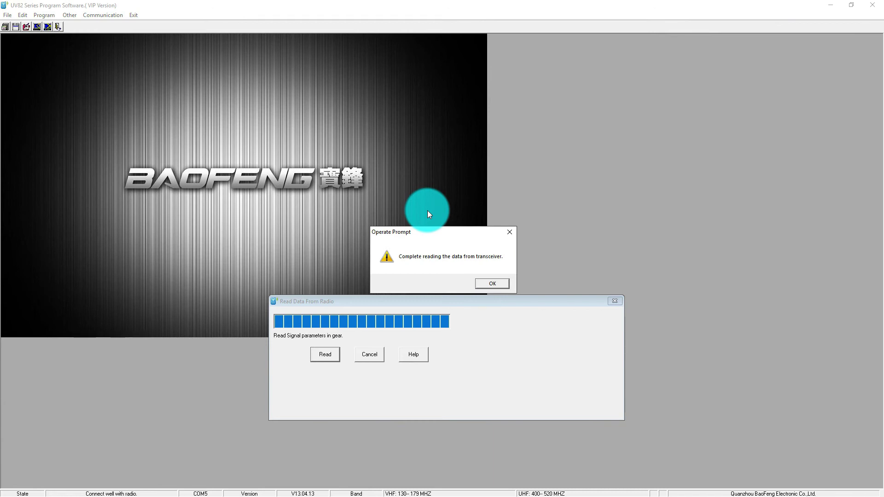
pyautogui.click(503, 284)
pyautogui.click(614, 302)
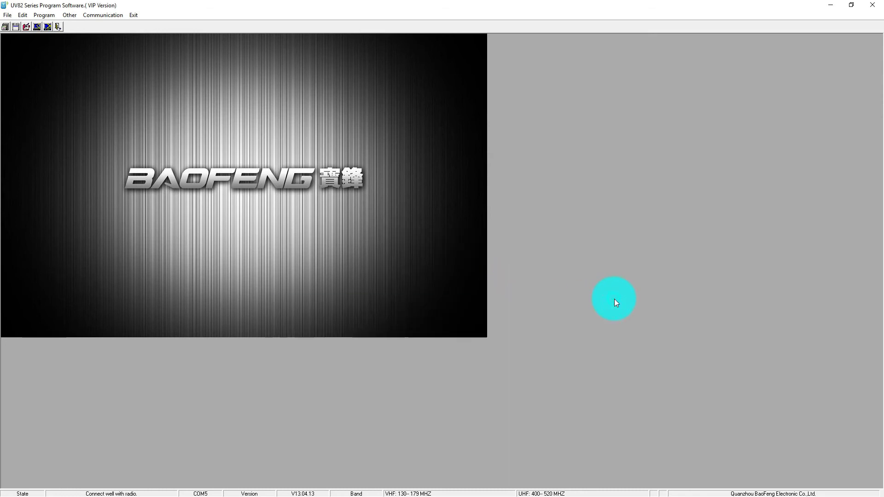
# Examine the channel list read from the radio in Channel Information, closing the window when done.
pyautogui.click(44, 15)
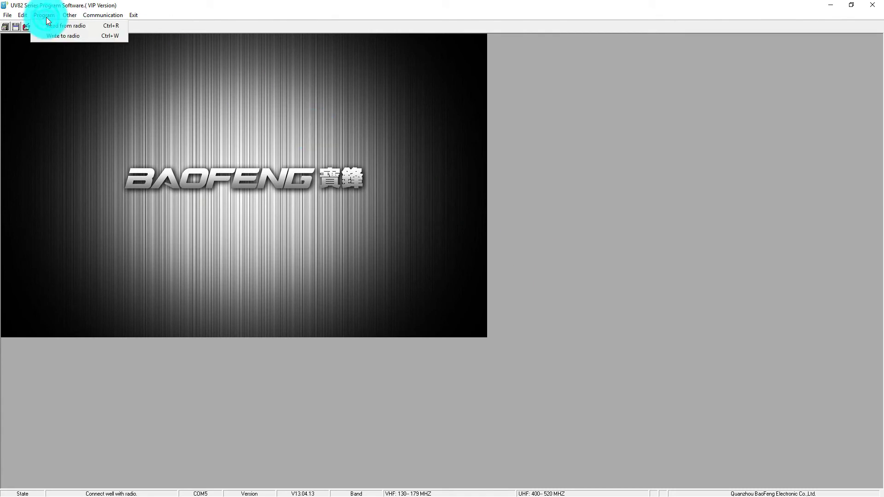
pyautogui.moveTo(21, 14)
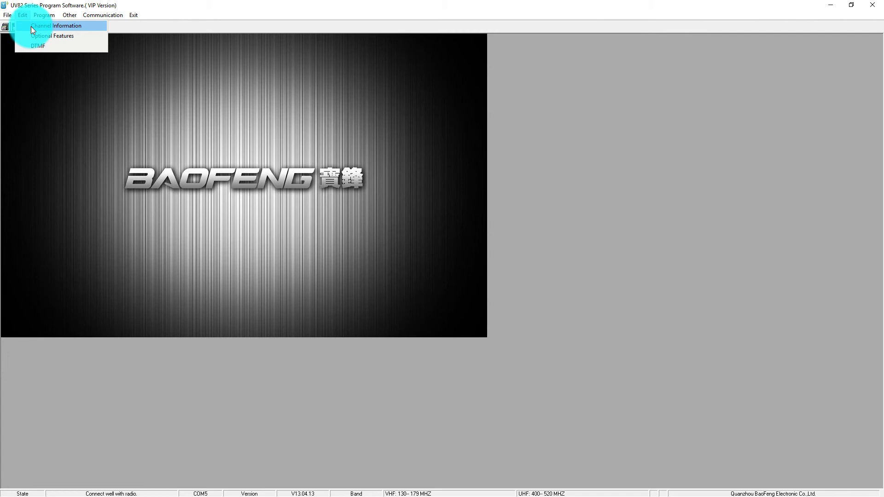
pyautogui.click(33, 28)
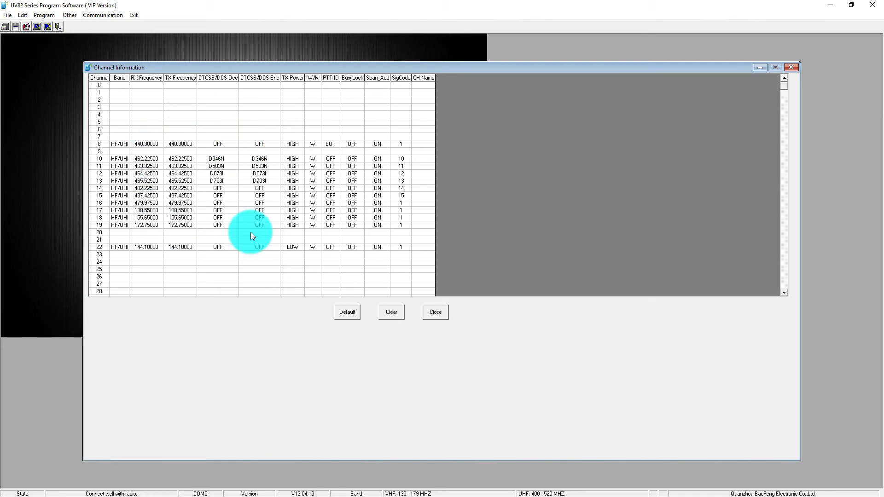
pyautogui.click(443, 316)
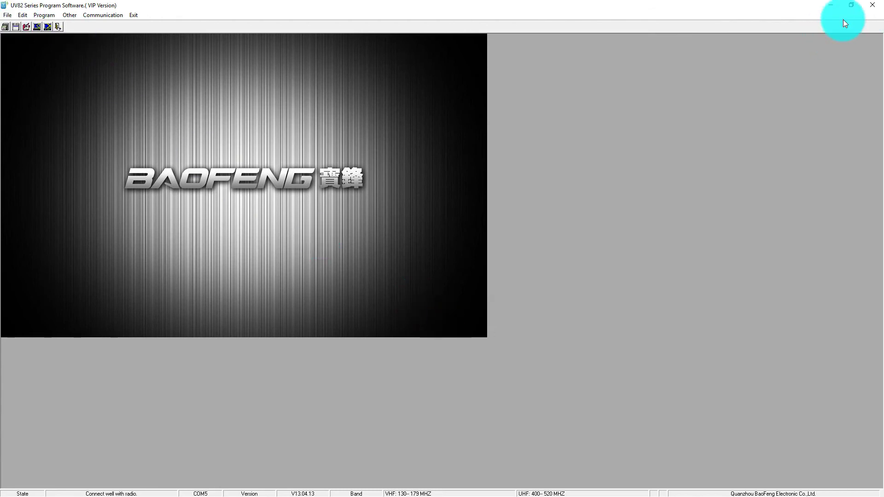
# Reopen Channel Information and enter 144.50000 as the RX frequency of channel 0.
pyautogui.doubleClick(508, 11)
pyautogui.doubleClick(33, 17)
pyautogui.click(33, 17)
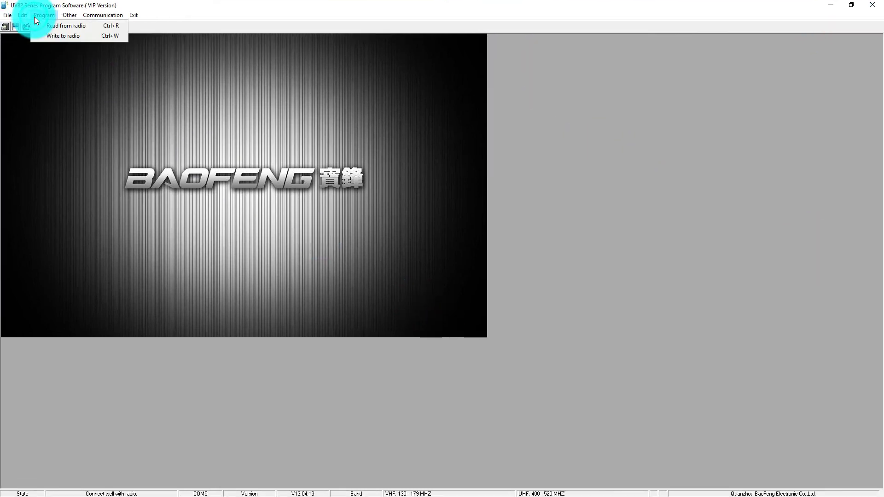
pyautogui.moveTo(22, 16)
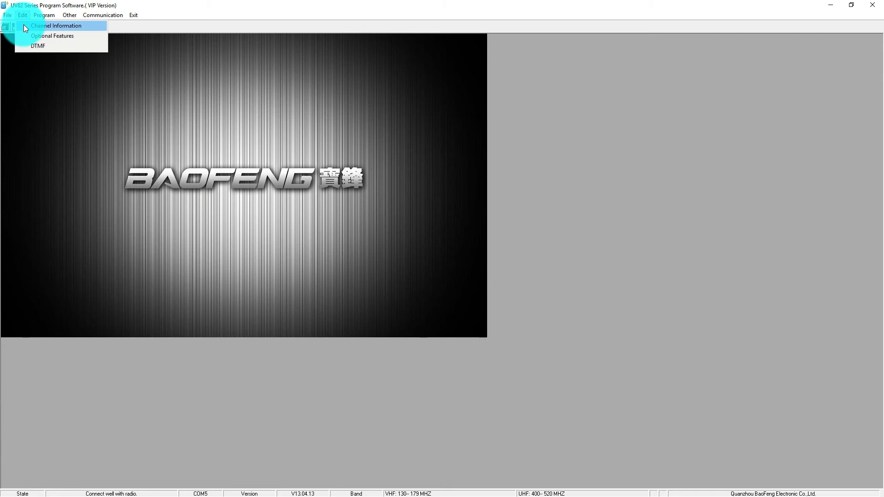
pyautogui.click(23, 23)
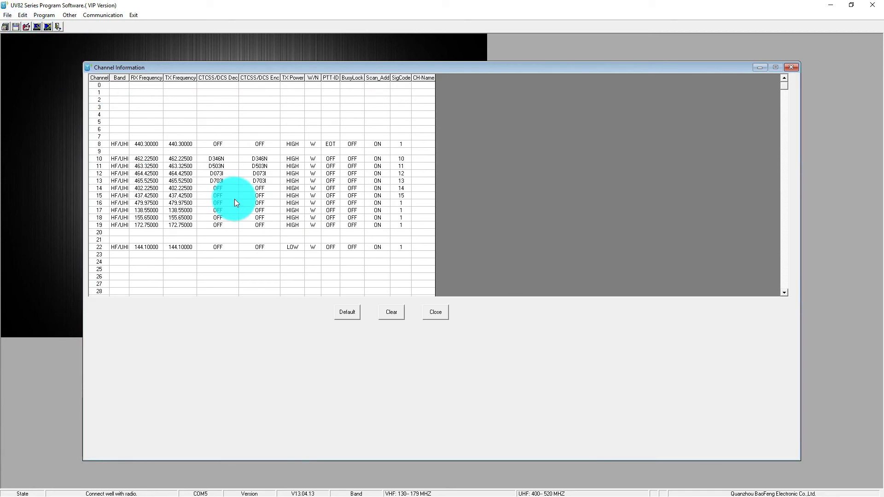
pyautogui.click(141, 87)
pyautogui.write('00')
pyautogui.press('Return')
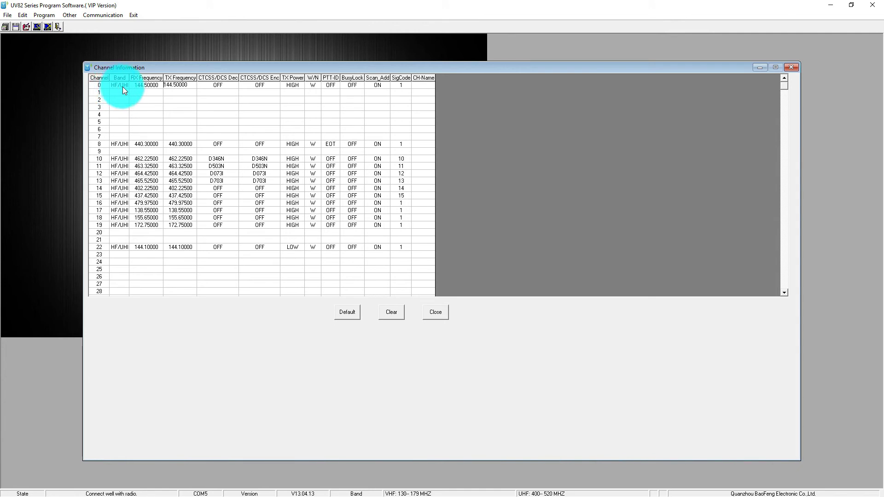
pyautogui.click(153, 89)
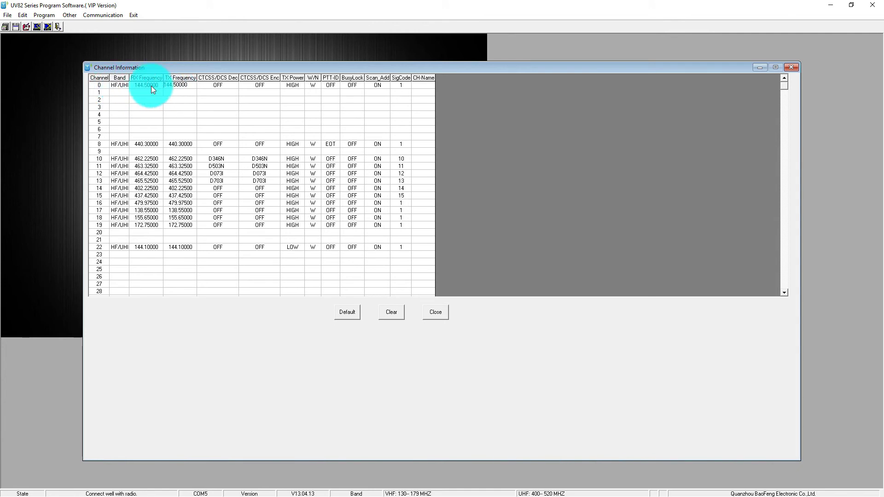
pyautogui.click(183, 86)
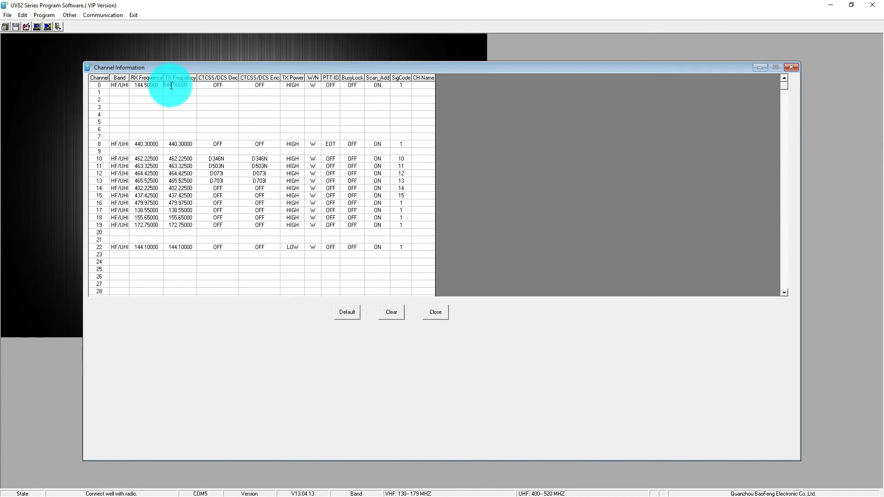
pyautogui.click(157, 88)
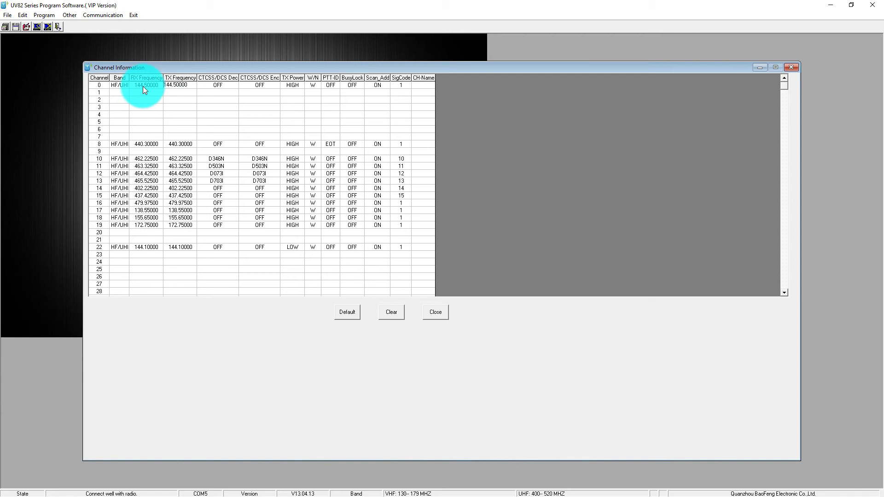
pyautogui.click(173, 87)
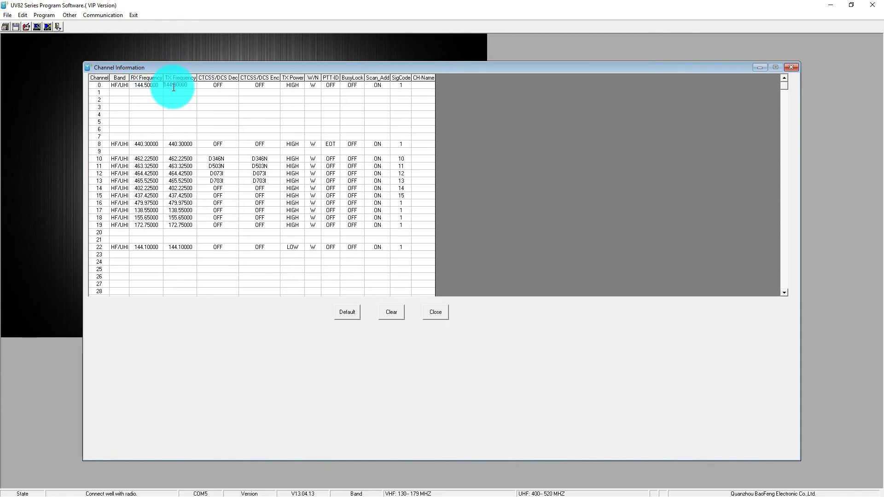
pyautogui.click(262, 87)
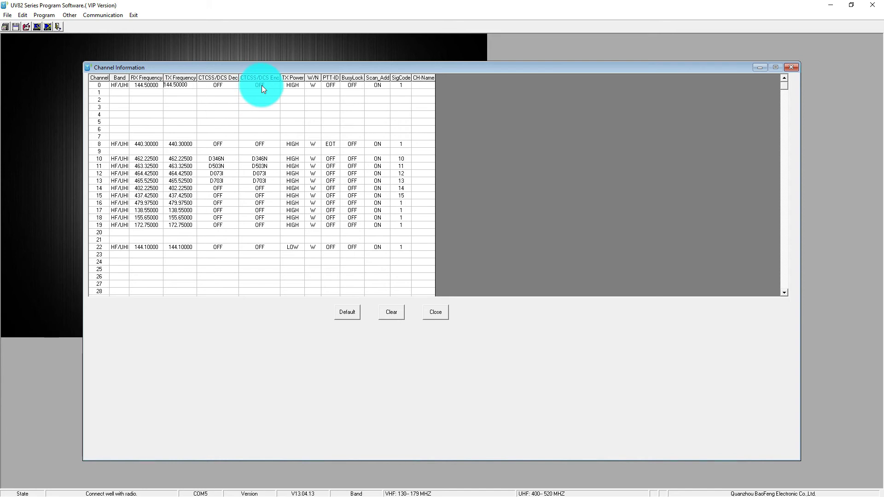
# Set channel 0's TX power to LOW and its PTT-ID to EOT, leaving both CTCSS/DCS settings OFF.
pyautogui.click(296, 85)
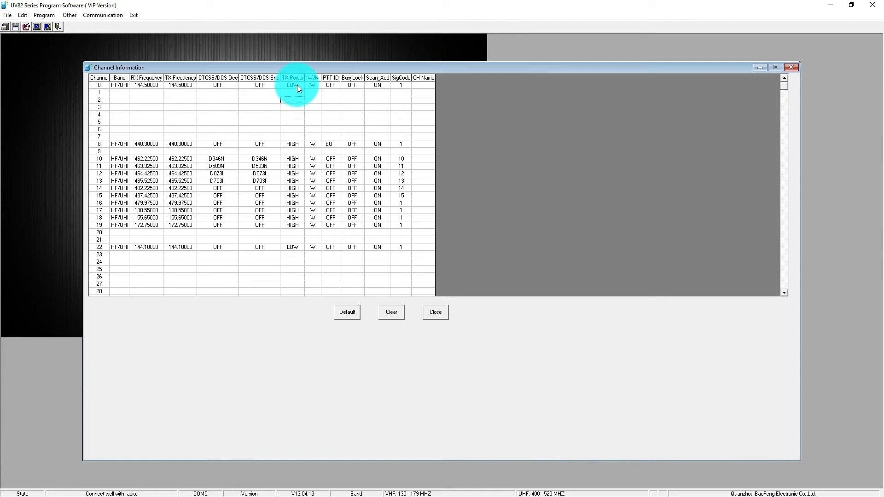
pyautogui.click(330, 86)
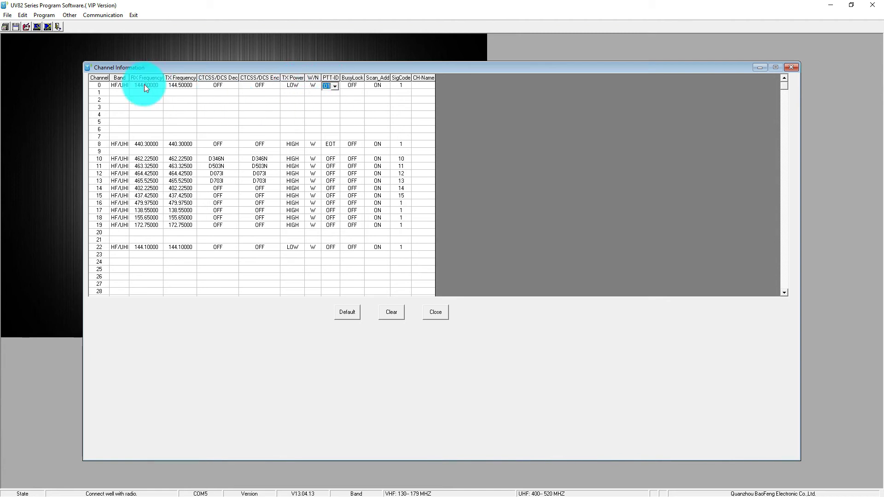
pyautogui.click(217, 85)
pyautogui.click(251, 86)
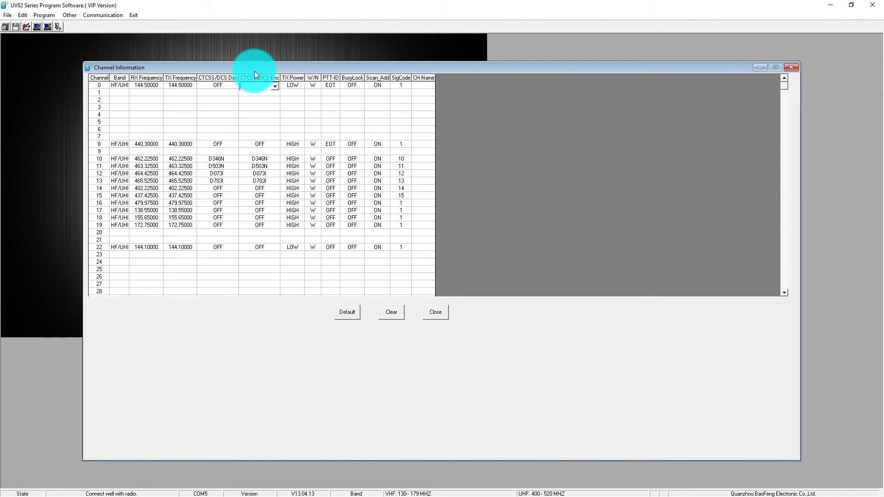
pyautogui.click(310, 106)
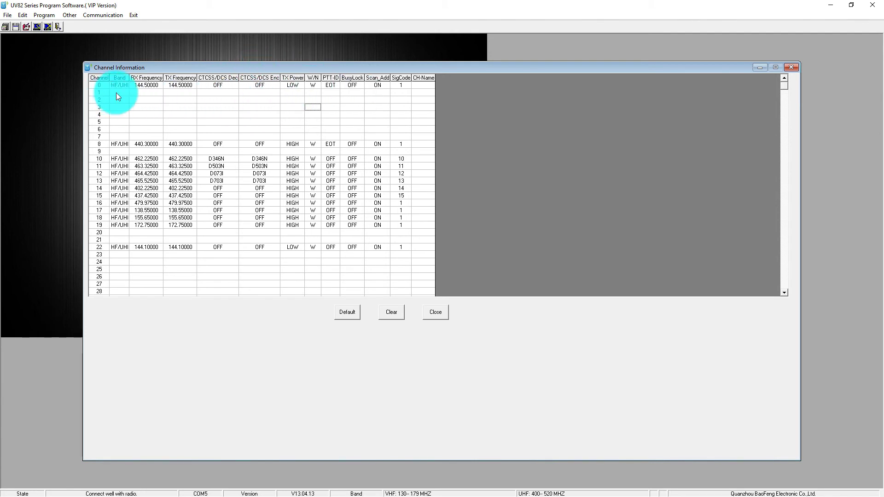
# Enter 146 as the RX frequency of channel 1 and close the Channel Information window.
pyautogui.click(142, 93)
pyautogui.write('146')
pyautogui.press('Return')
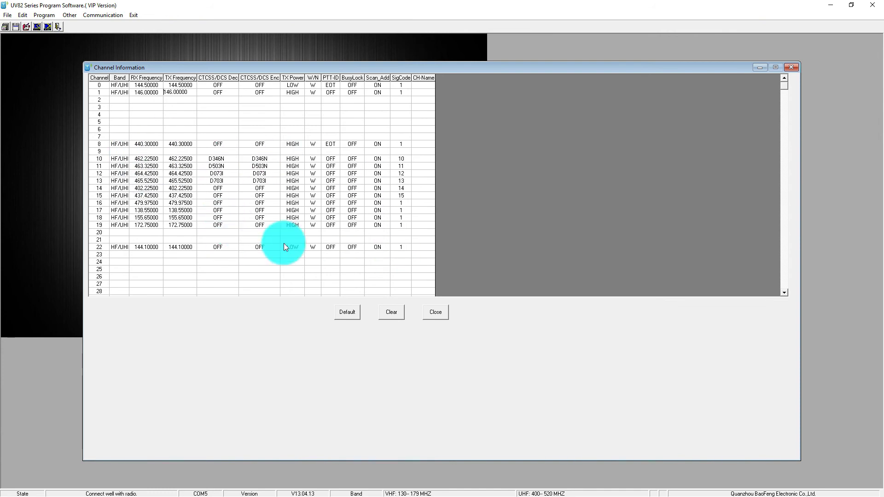
pyautogui.click(436, 317)
# Reopen Channel Information to review the edited entries of channels 0 and 1, and close it again.
pyautogui.click(44, 16)
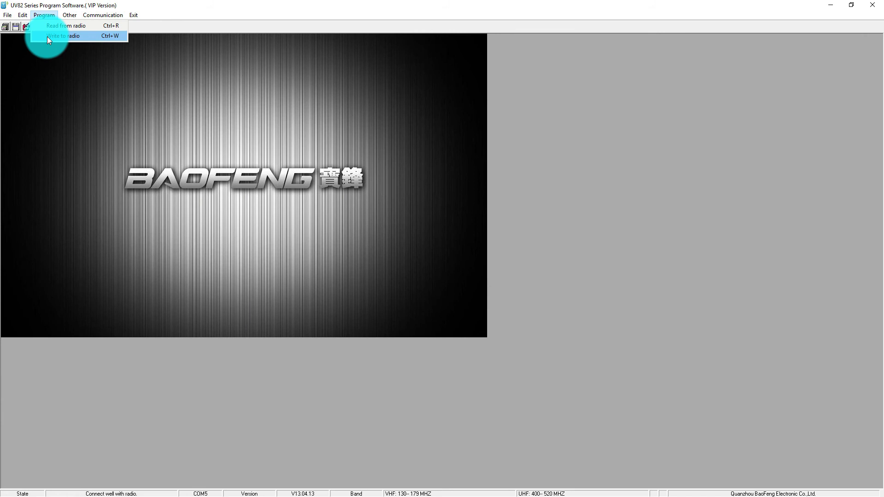
pyautogui.click(28, 26)
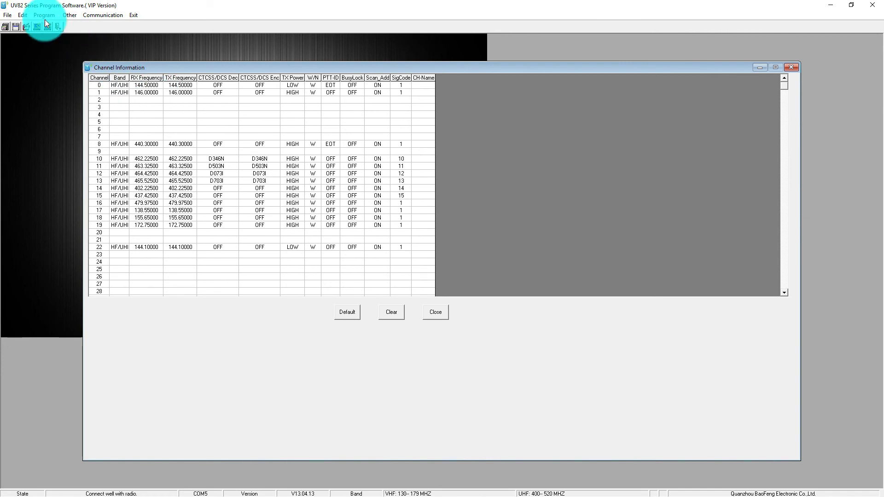
pyautogui.click(441, 314)
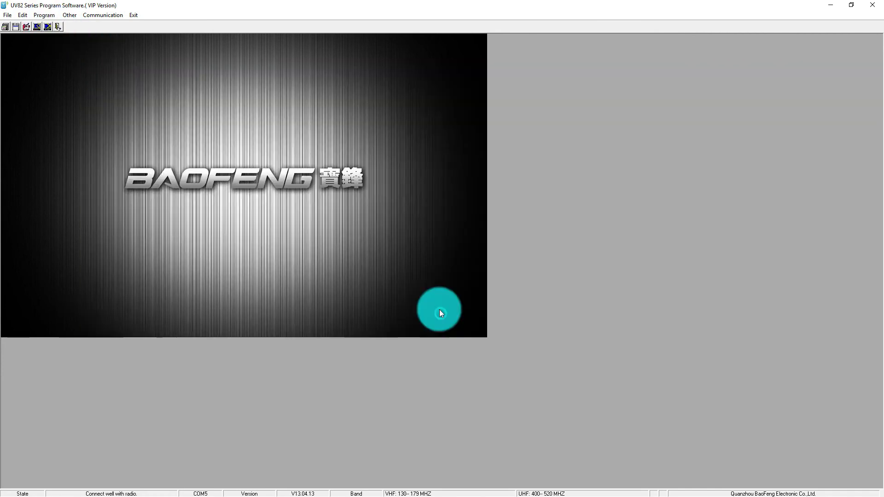
# Write the channel data to the connected radio, acknowledge the completion prompt and close the write dialog.
pyautogui.click(47, 16)
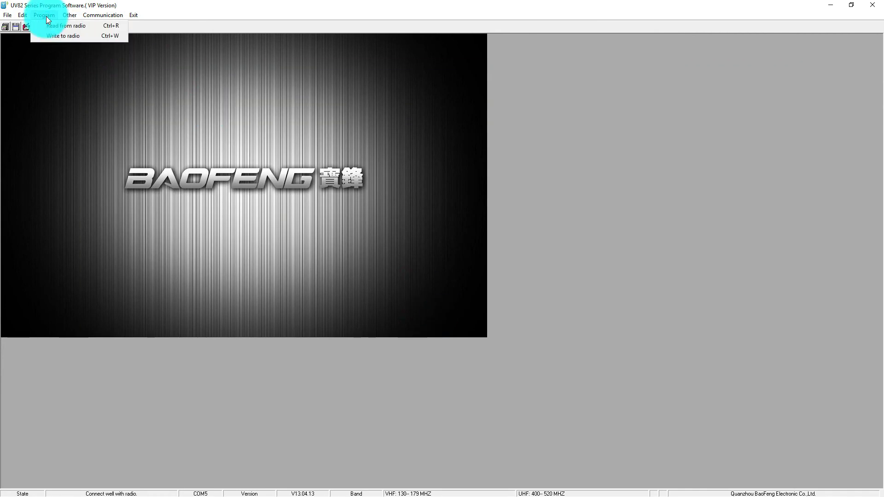
pyautogui.click(46, 39)
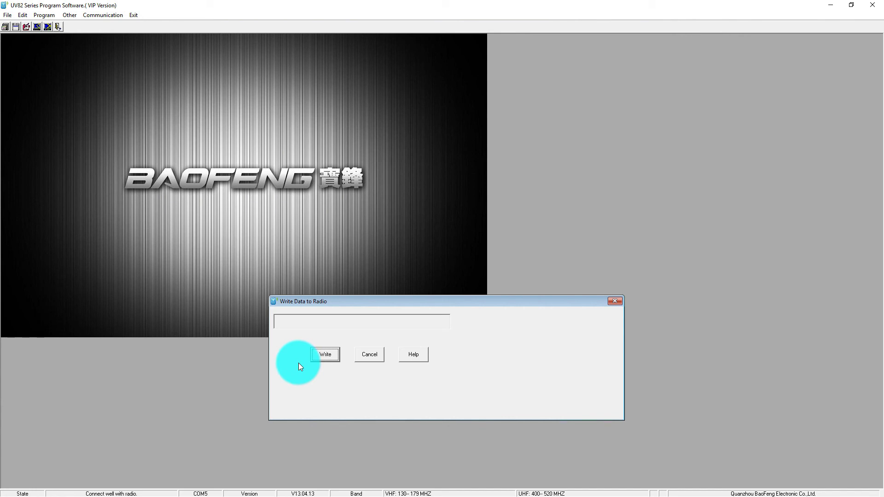
pyautogui.click(327, 360)
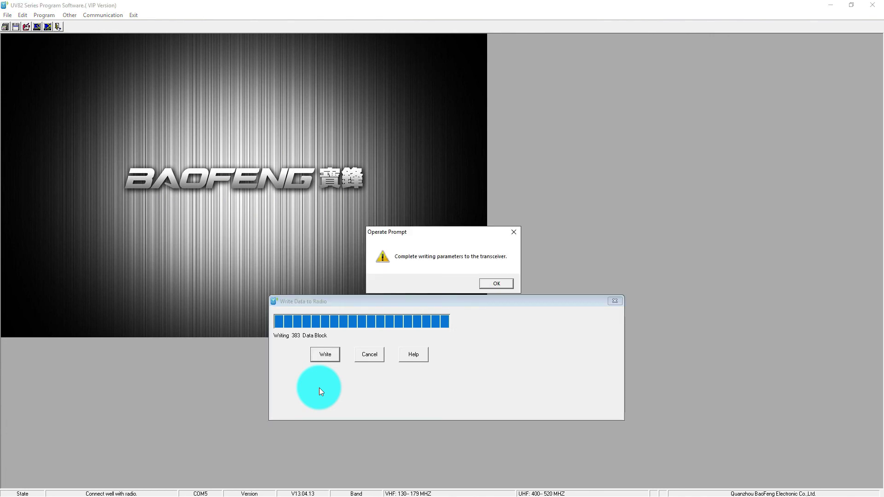
pyautogui.press('Return')
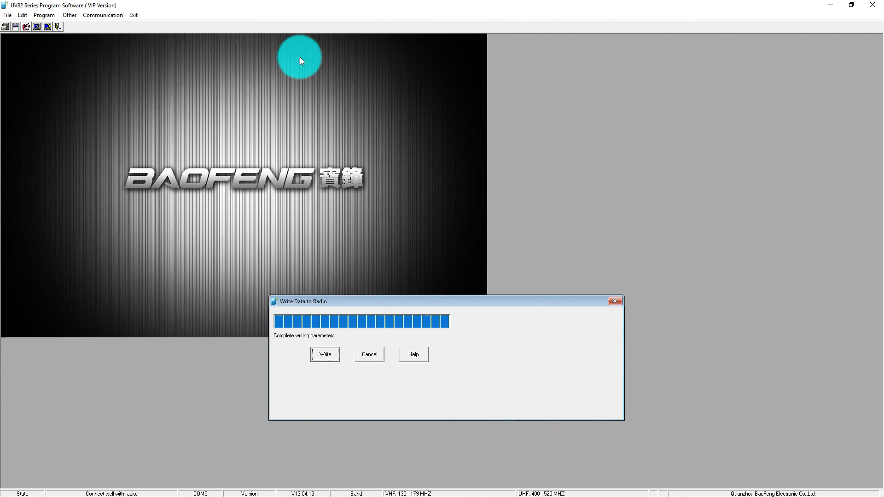
pyautogui.click(44, 13)
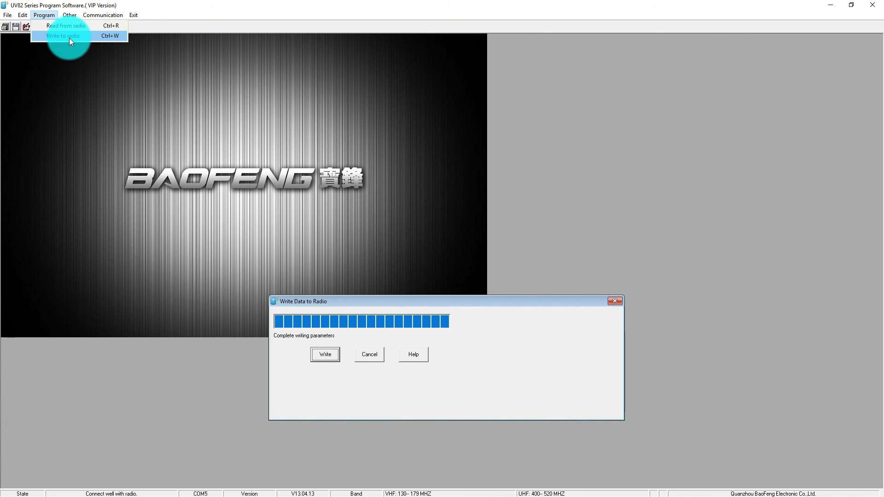
pyautogui.click(320, 153)
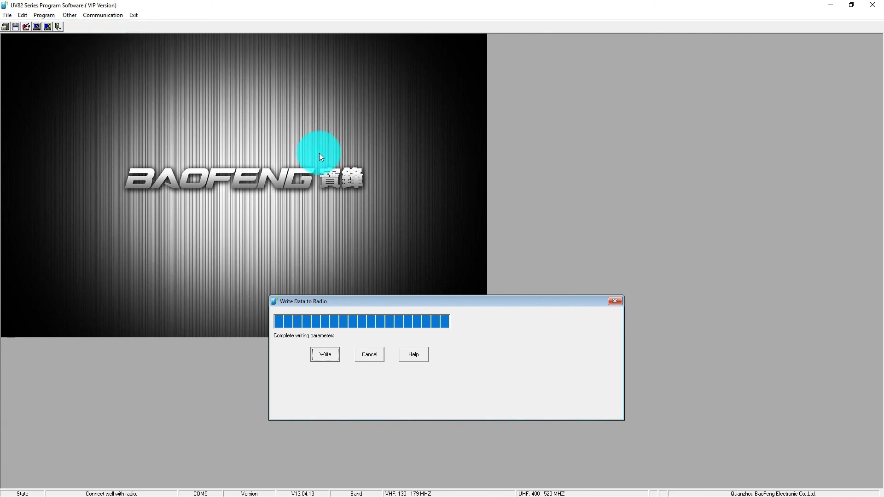
pyautogui.click(620, 302)
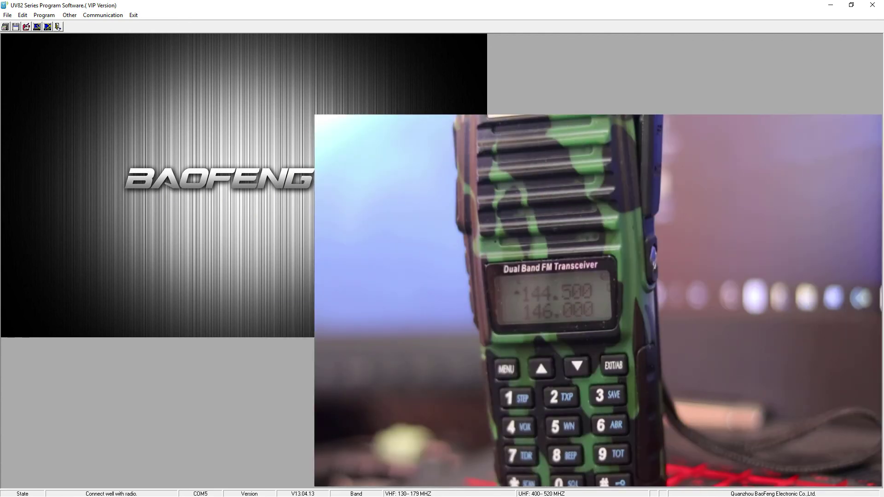